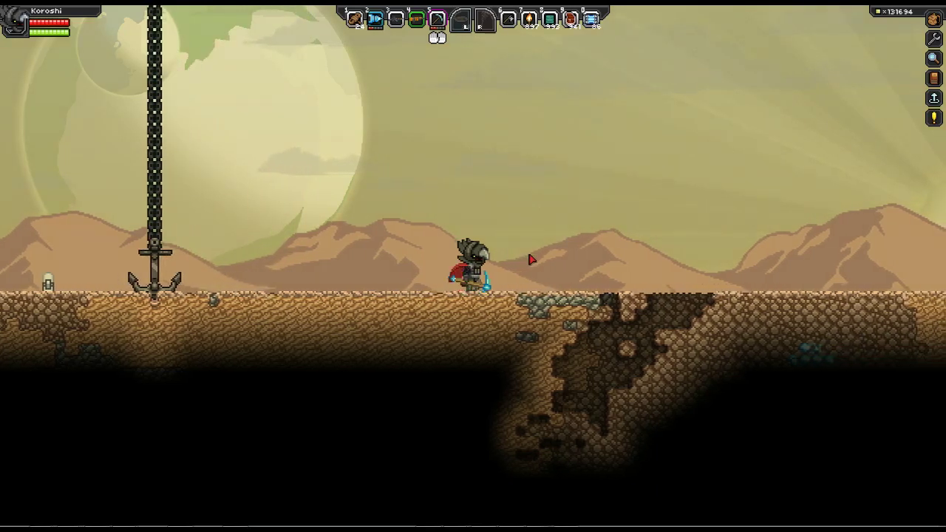
Fly up past the hull of the floating pirate ship and land on its upper deck
{"action": "key", "text": "space"}
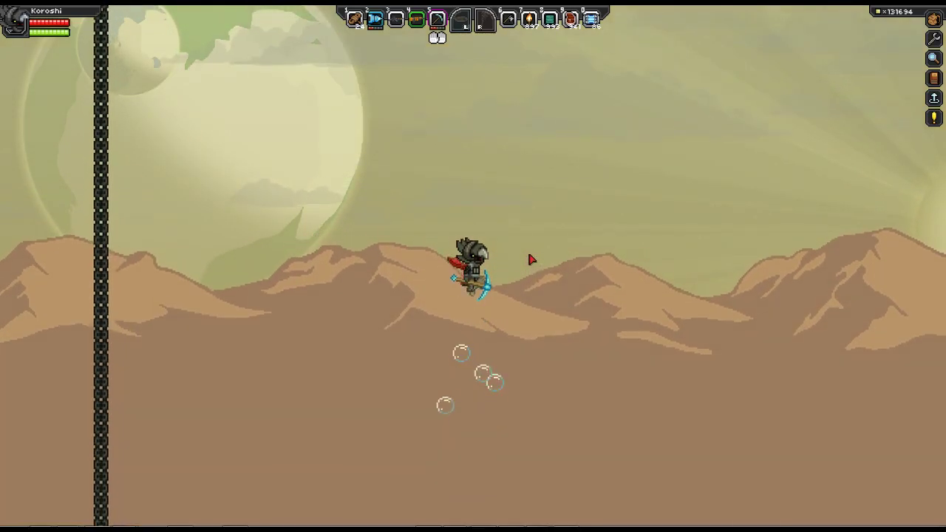
{"action": "key", "text": "space"}
{"action": "key", "text": "space"}
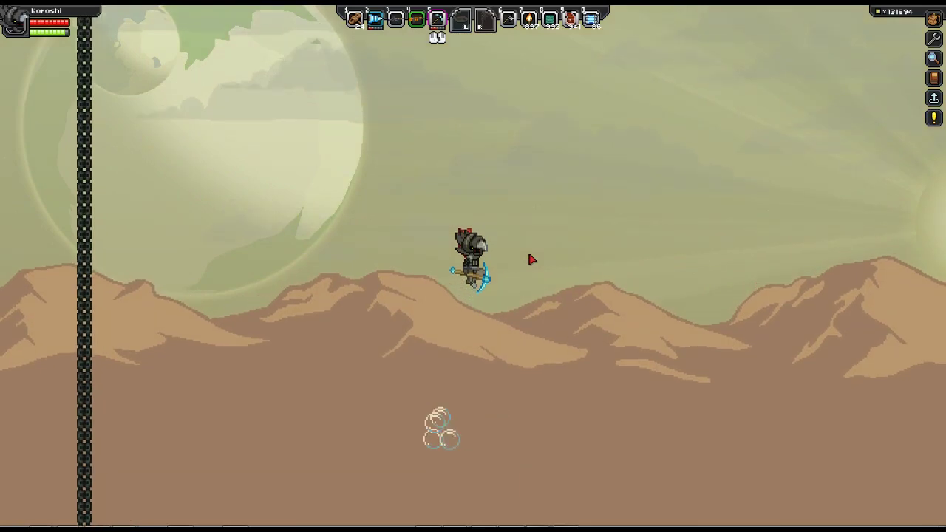
{"action": "key", "text": "space"}
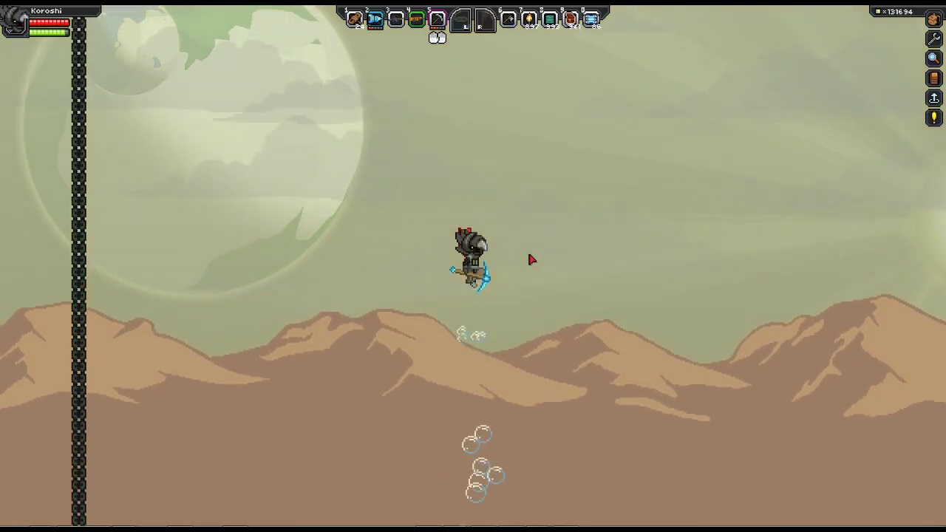
{"action": "key", "text": "space"}
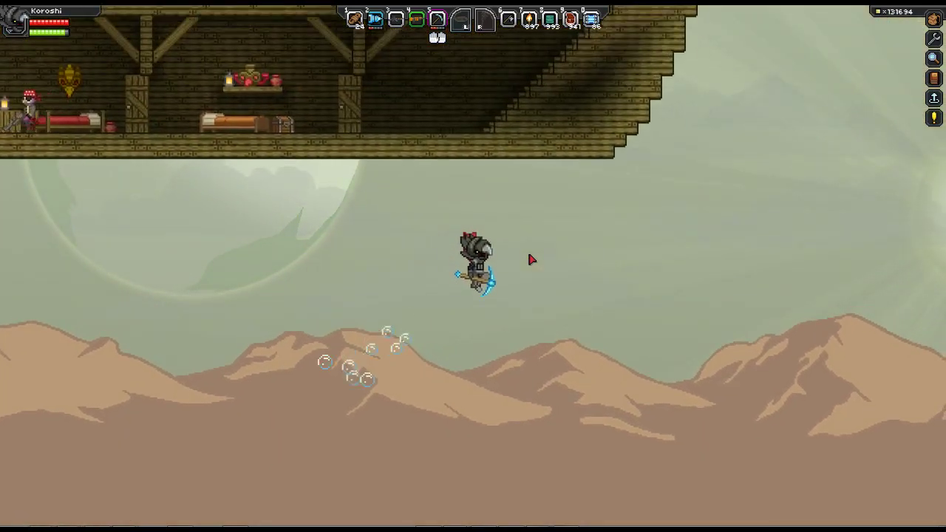
{"action": "key", "text": "d"}
{"action": "key", "text": "space"}
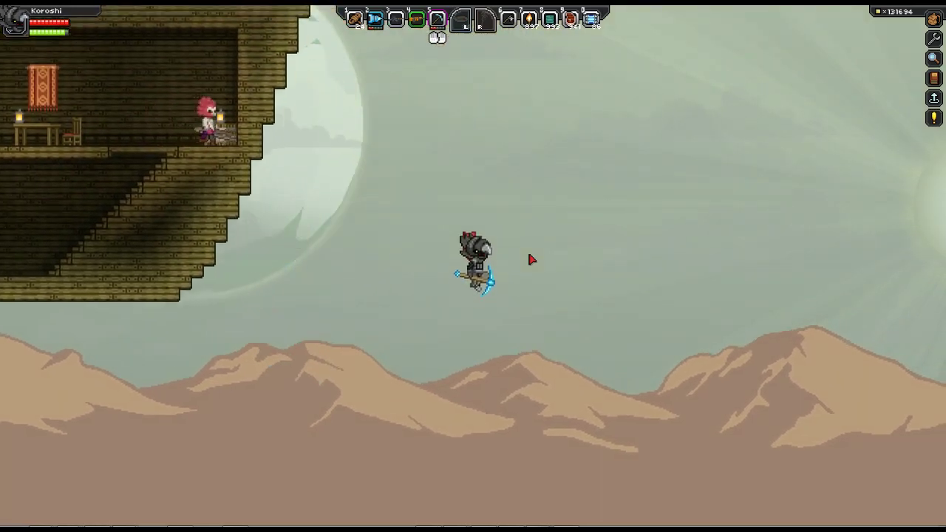
{"action": "key", "text": "space"}
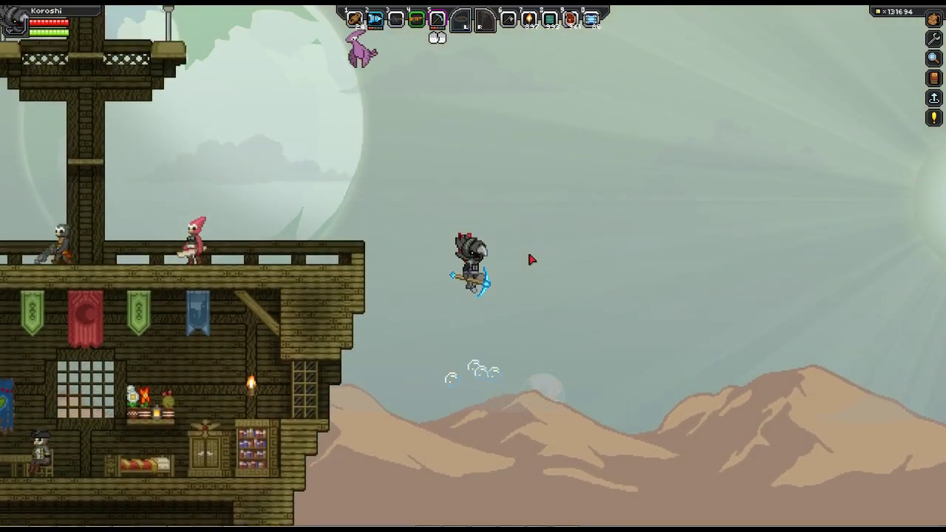
{"action": "key", "text": "a"}
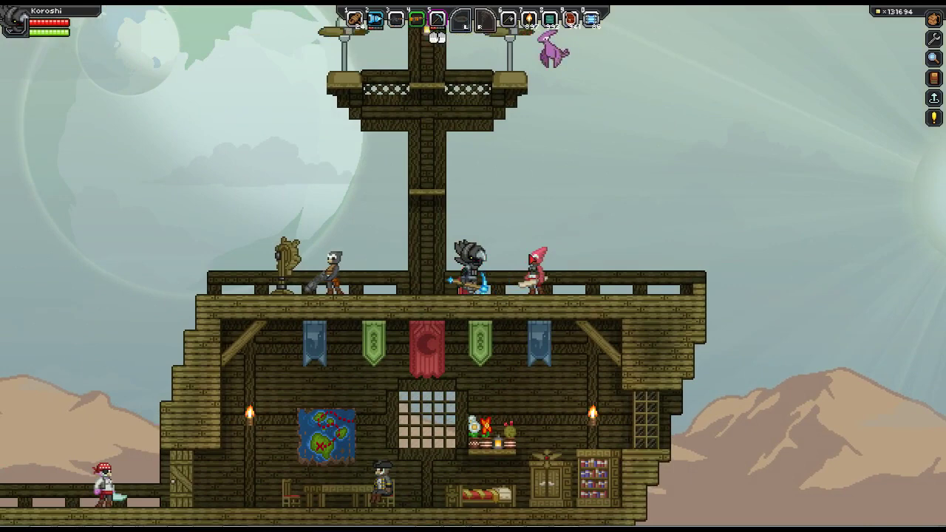
Walk to the far end of the ship's upper deck and jump off towards the ground
{"action": "key", "text": "d"}
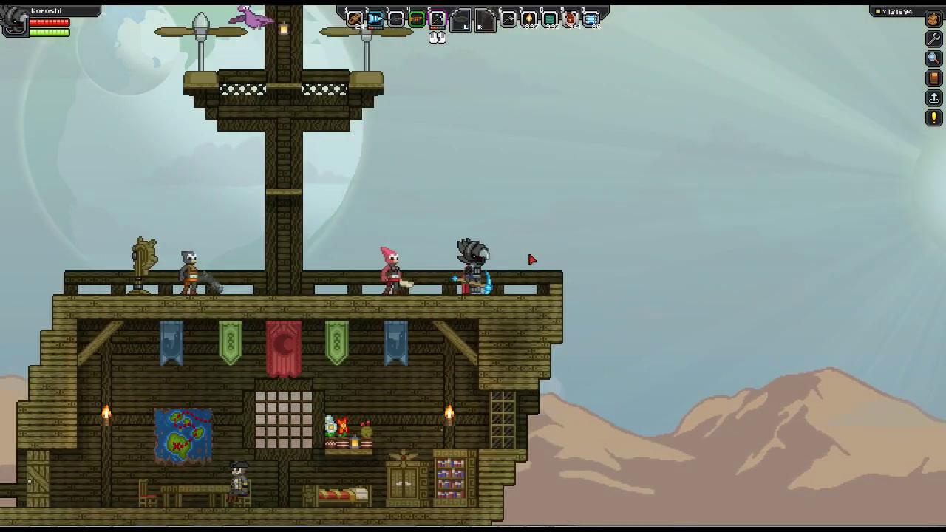
{"action": "key", "text": "d"}
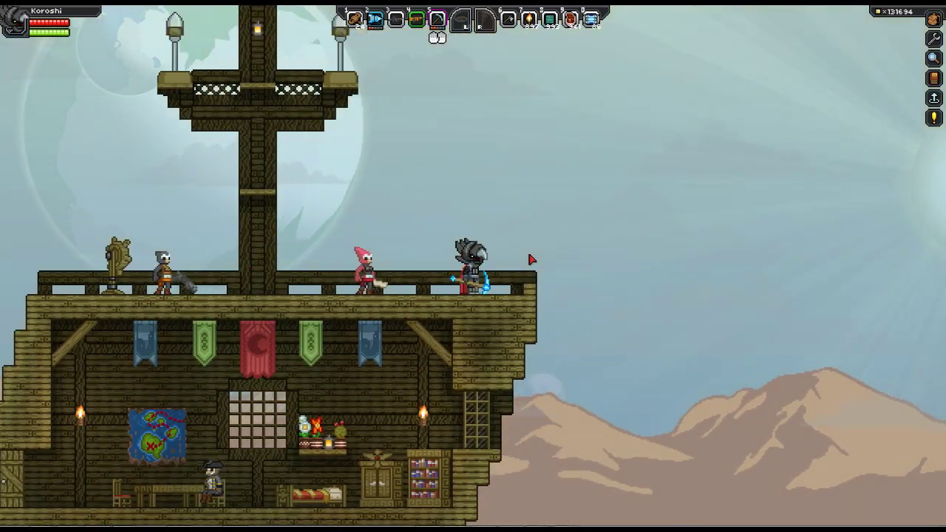
{"action": "key", "text": "a"}
{"action": "key", "text": "d"}
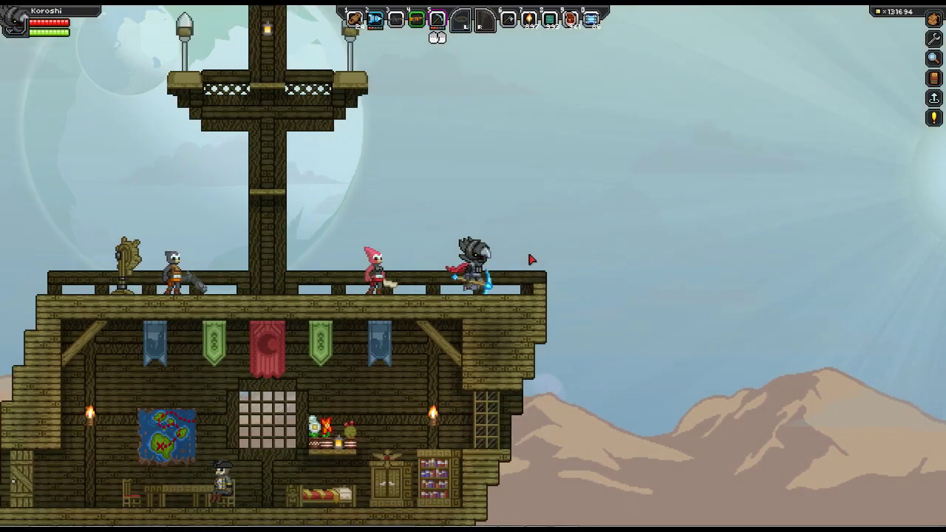
{"action": "key", "text": "d"}
{"action": "key", "text": "a"}
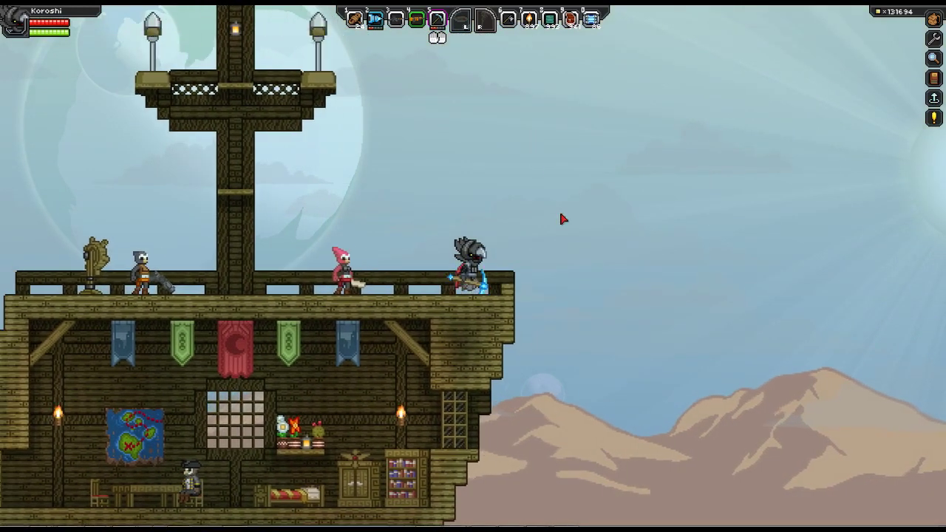
{"action": "key", "text": "d"}
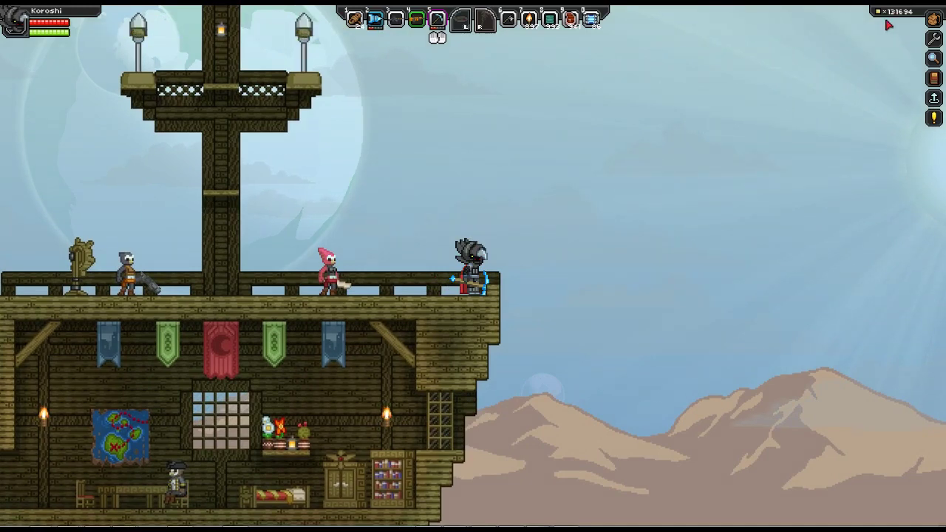
{"action": "key", "text": "d"}
{"action": "key", "text": "space"}
{"action": "key", "text": "d"}
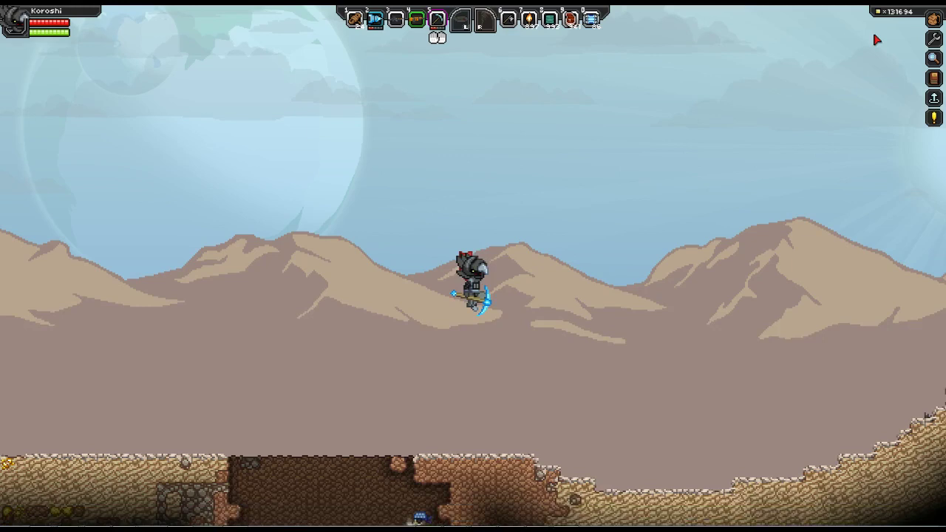
{"action": "key", "text": "a"}
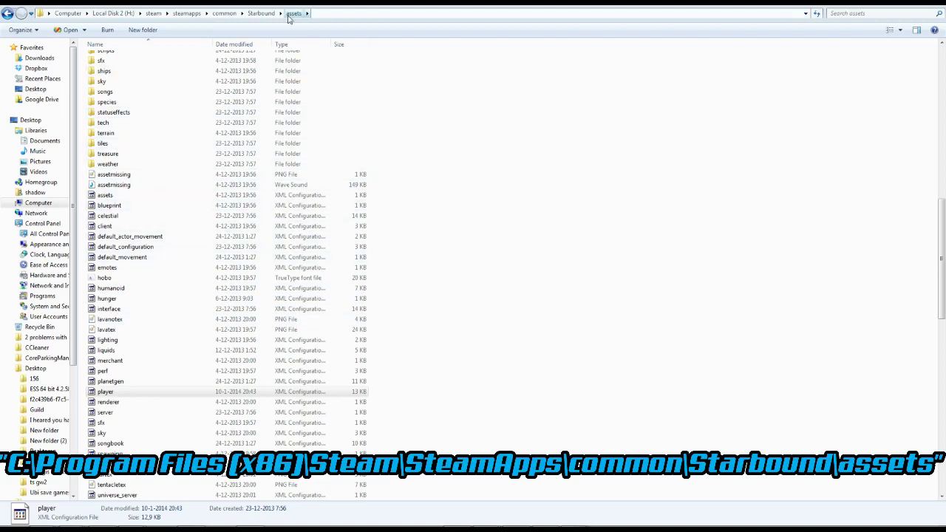
Open the player configuration file from Starbound's assets folder in Notepad++ and go to its end
{"action": "right_click", "coordinate": [153, 395]}
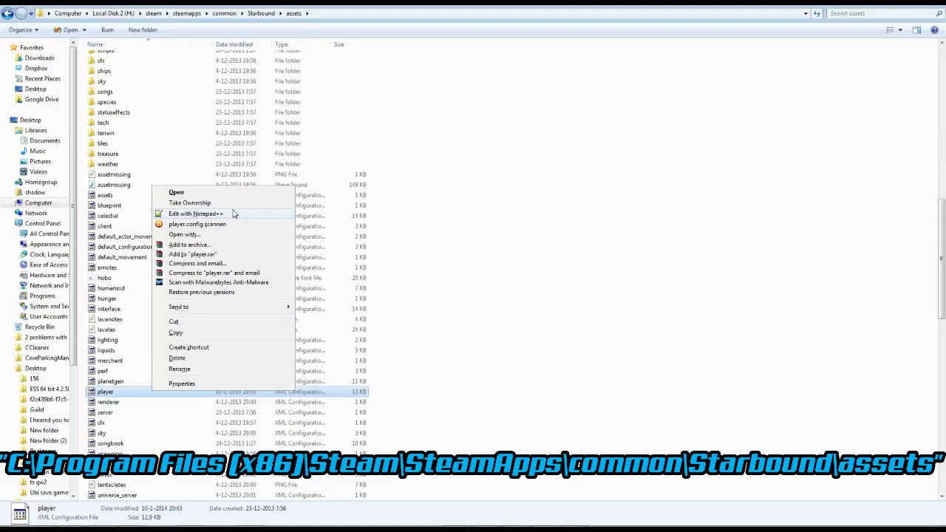
{"action": "left_click", "coordinate": [196, 214]}
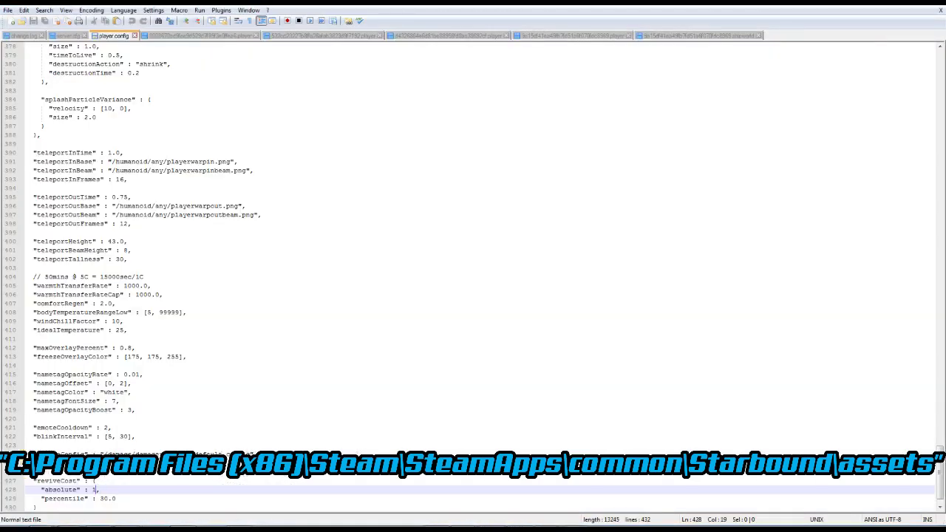
{"action": "scroll", "coordinate": [474, 266], "scroll_direction": "down", "scroll_amount": 1}
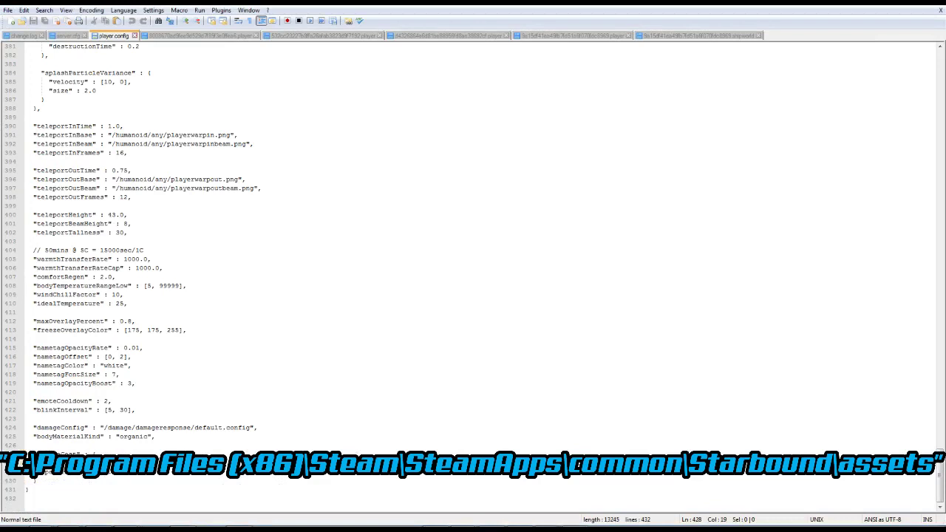
Examine the two reference screenshots of the reviveCost block, pictures 1 and 2, at full size in Windows Photo Viewer
{"action": "left_click_drag", "start_coordinate": [945, 63], "coordinate": [616, 65]}
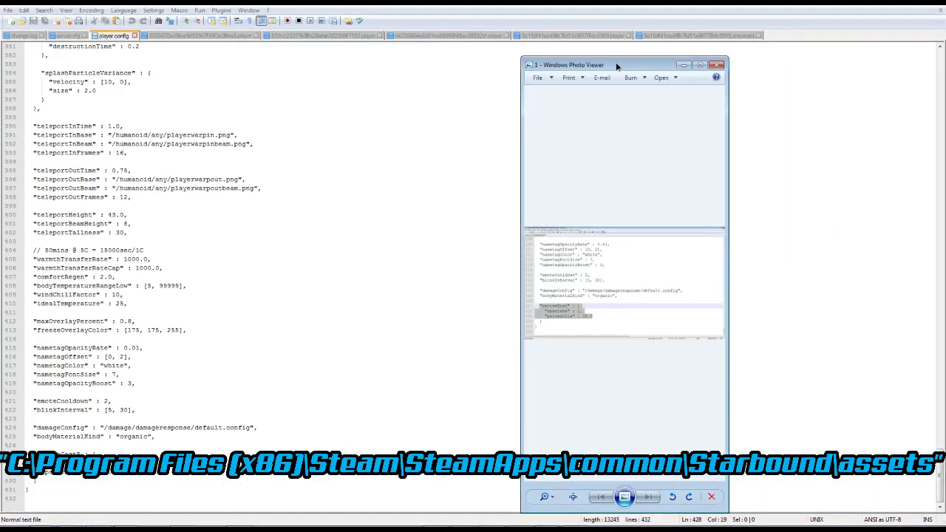
{"action": "double_click", "coordinate": [616, 65]}
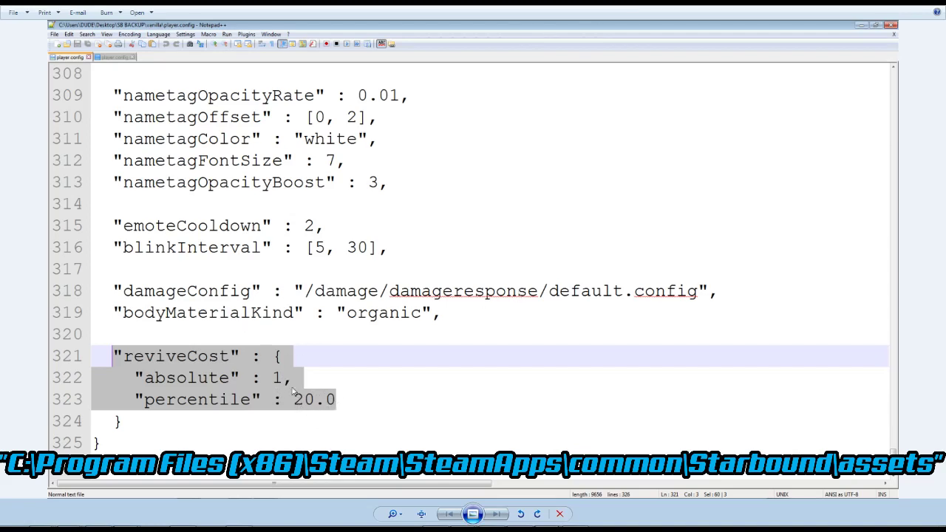
{"action": "left_click_drag", "start_coordinate": [945, 81], "coordinate": [424, 101]}
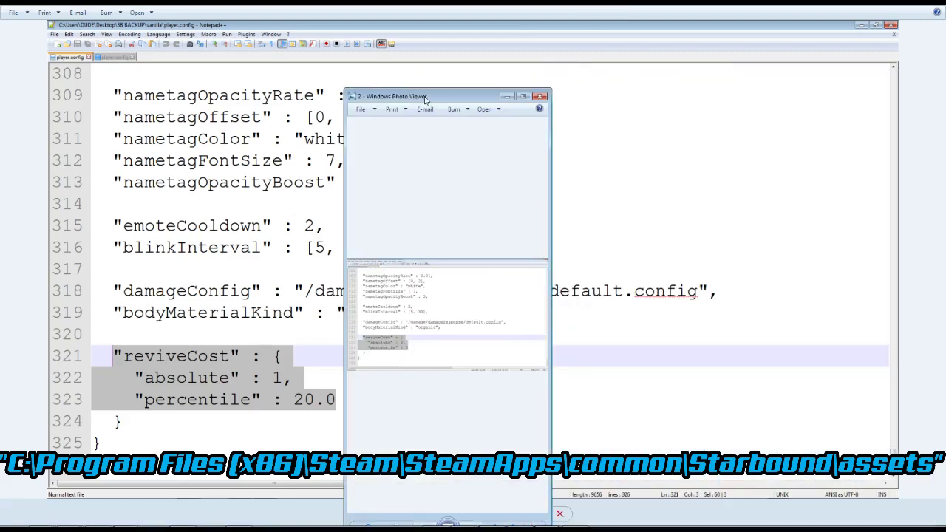
{"action": "double_click", "coordinate": [424, 101]}
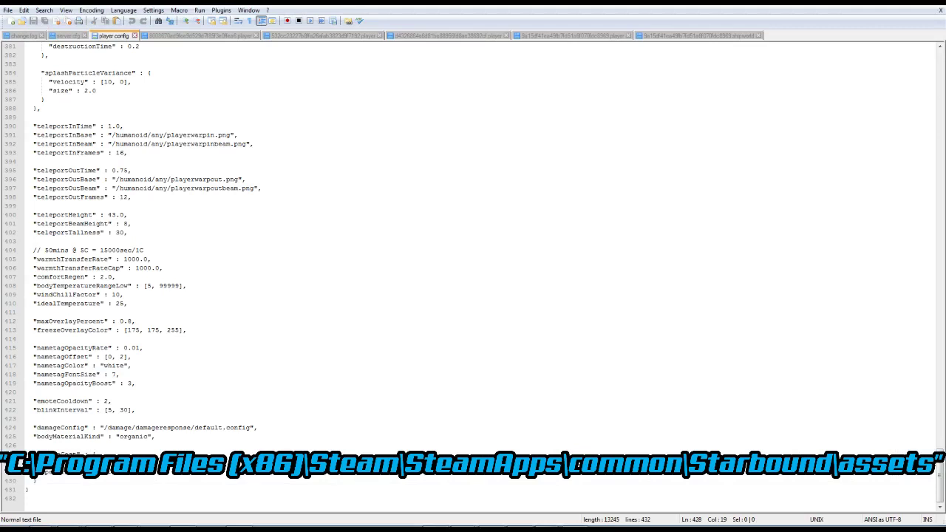
Search player.config for "revive" to locate the reviveCost block
{"action": "key", "text": "ctrl+f"}
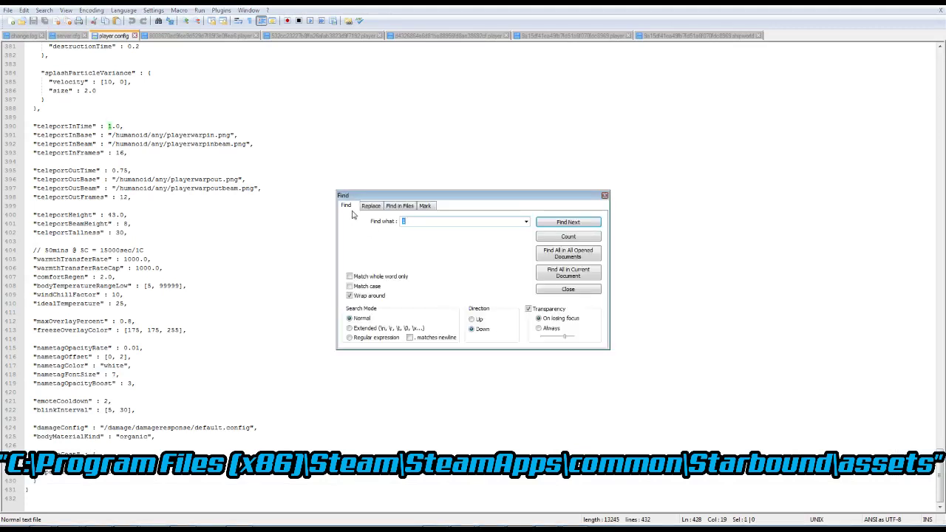
{"action": "left_click_drag", "start_coordinate": [371, 198], "coordinate": [353, 184]}
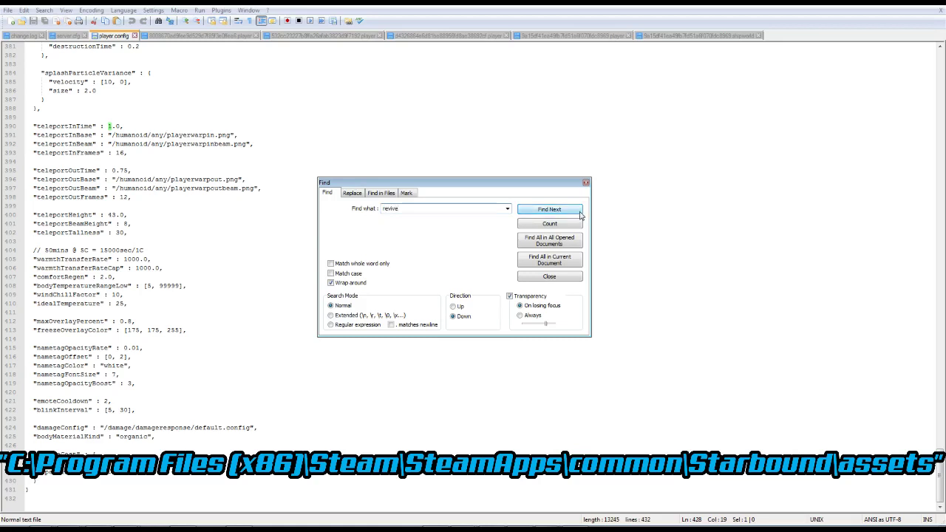
{"action": "left_click", "coordinate": [549, 209]}
{"action": "left_click", "coordinate": [585, 183]}
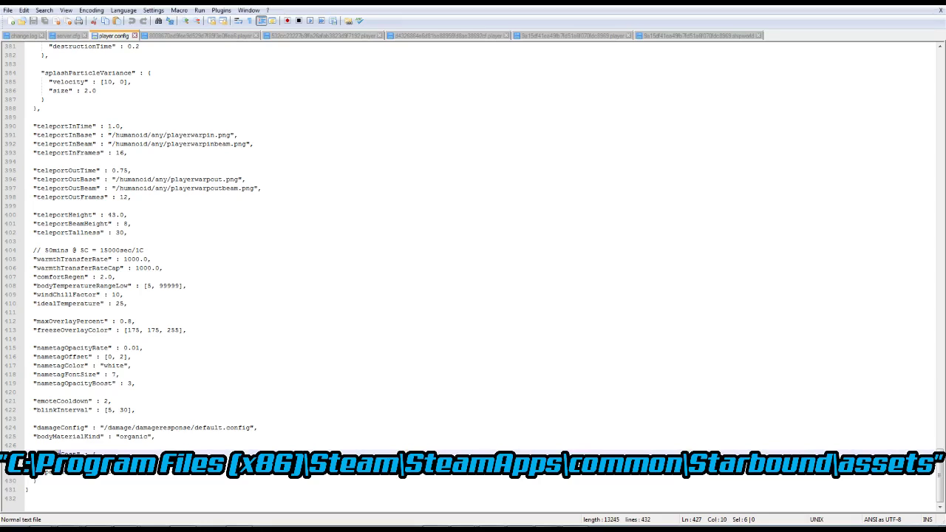
Set both the absolute and percentile values of reviveCost to 0 and save player.config
{"action": "left_click", "coordinate": [92, 463]}
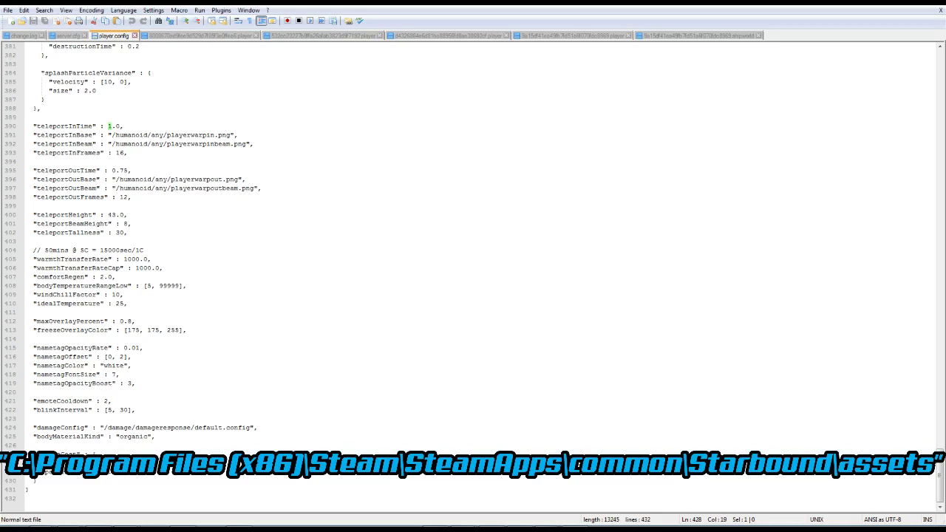
{"action": "type", "text": "0"}
{"action": "left_click_drag", "start_coordinate": [101, 472], "coordinate": [116, 471]}
{"action": "left_click", "coordinate": [8, 9]}
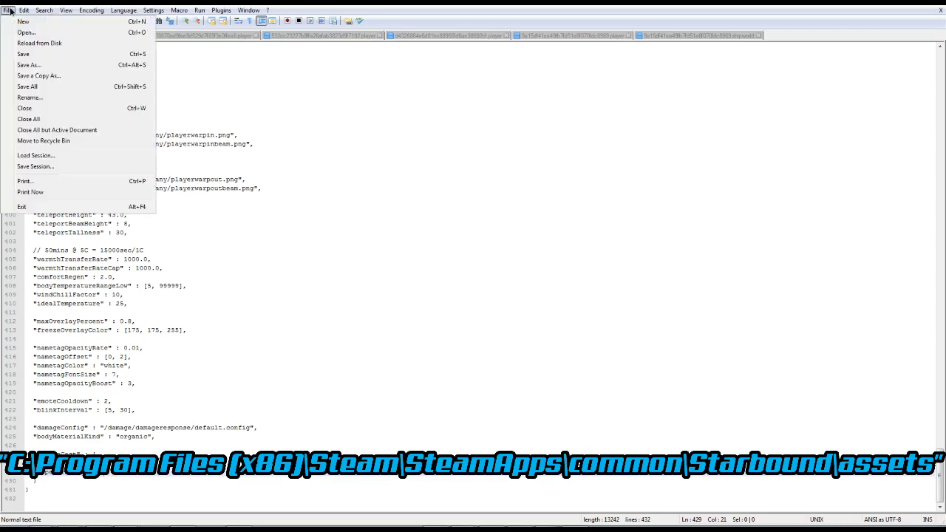
{"action": "mouse_move", "coordinate": [24, 10]}
{"action": "left_click", "coordinate": [22, 57]}
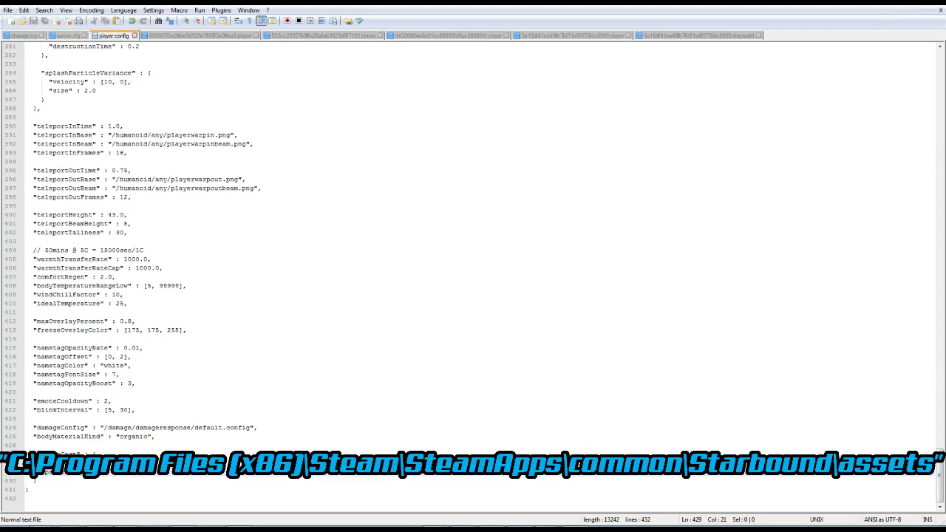
Switch to Starbound, load the first single-player character and beam down from the ship to the planet
{"action": "key", "text": "alt+Tab"}
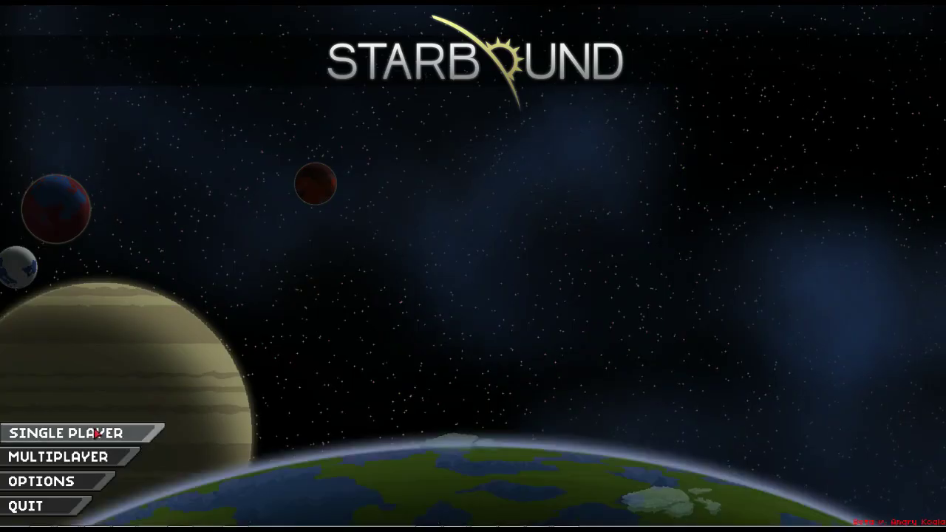
{"action": "left_click", "coordinate": [96, 434]}
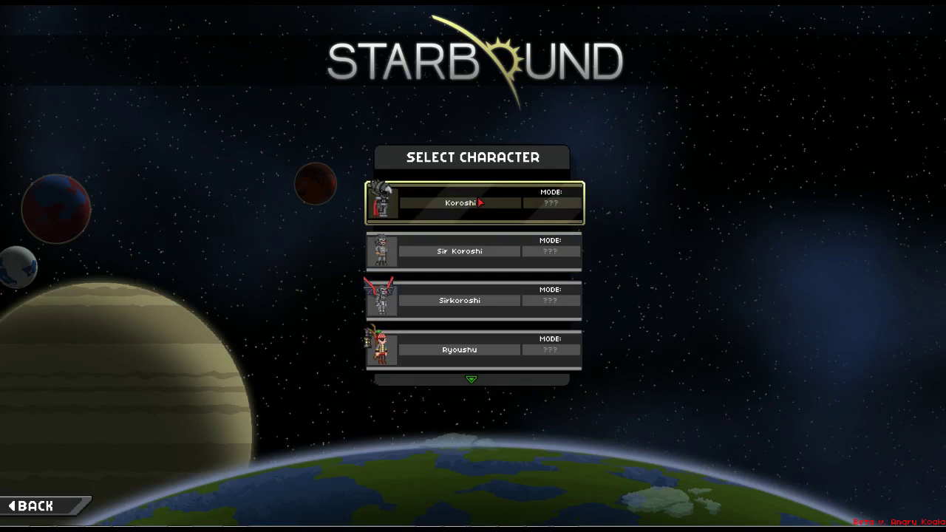
{"action": "left_click", "coordinate": [481, 203]}
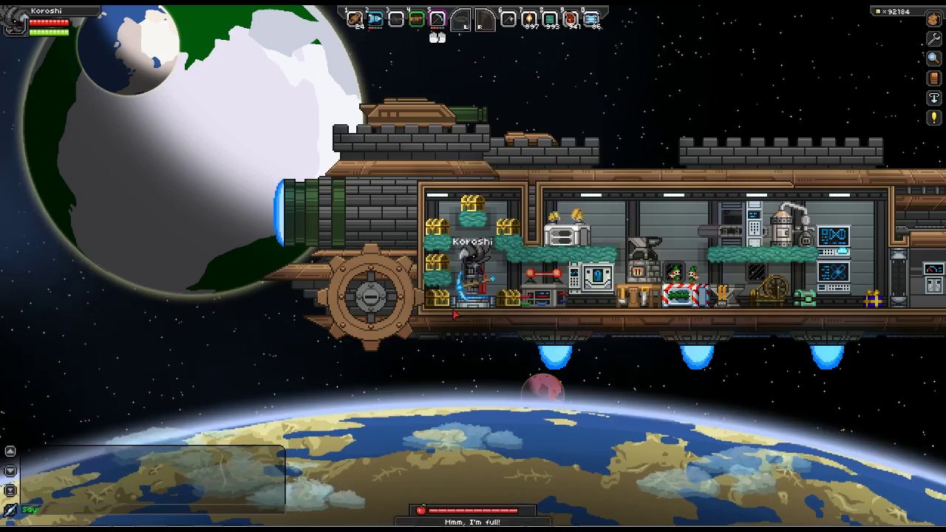
{"action": "key", "text": "e"}
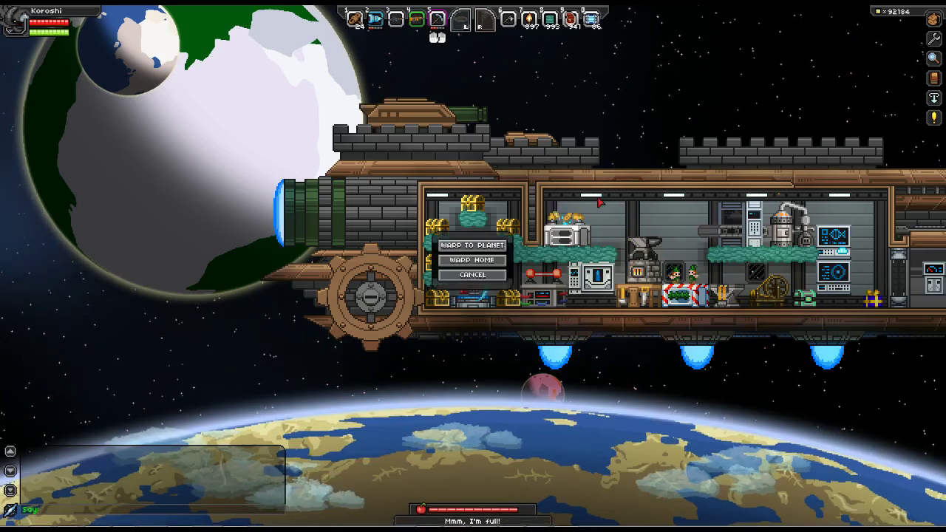
{"action": "left_click", "coordinate": [489, 259]}
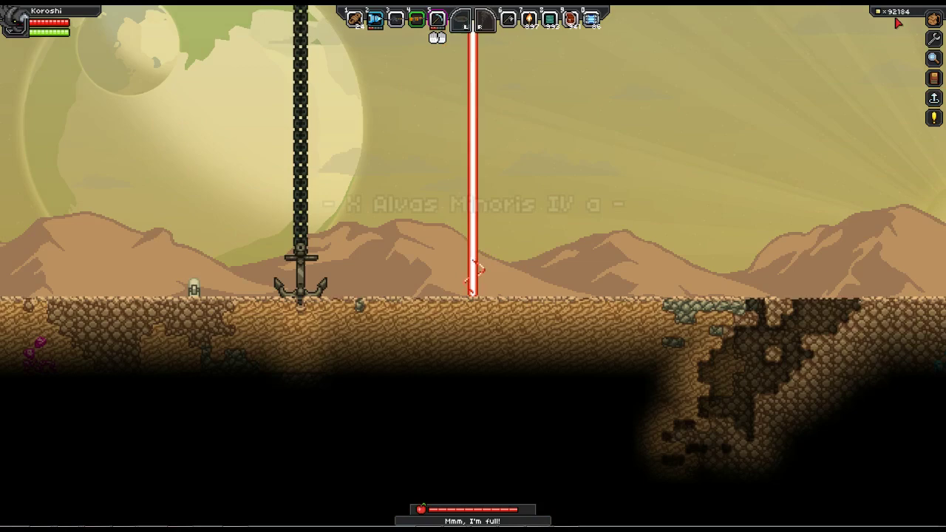
Fly up alongside the floating pirate ship to deck height and let the character fall to test the revive cost
{"action": "key", "text": "space"}
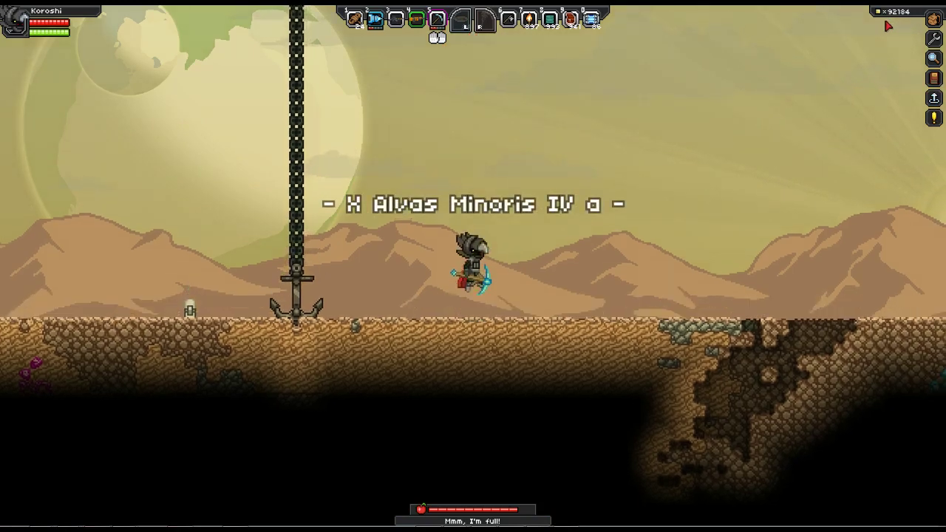
{"action": "key", "text": "d"}
{"action": "key", "text": "space"}
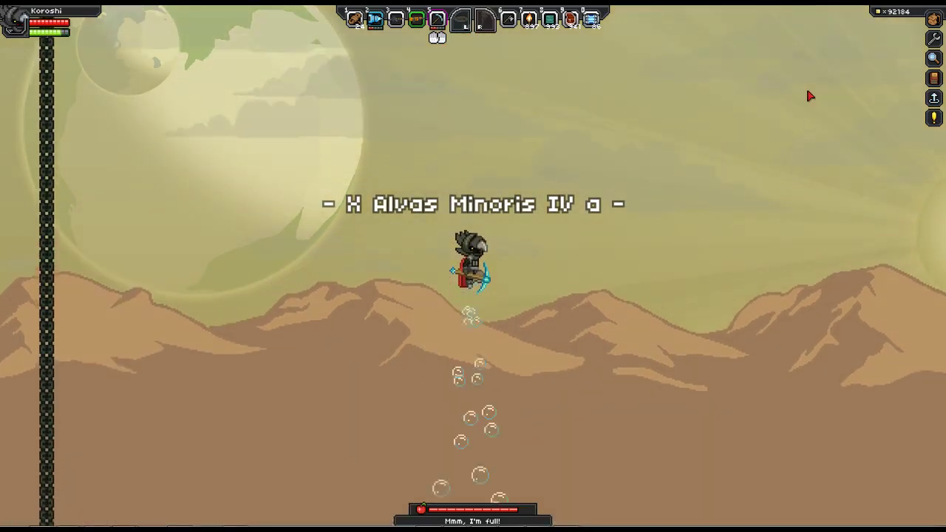
{"action": "key", "text": "d"}
{"action": "key", "text": "space"}
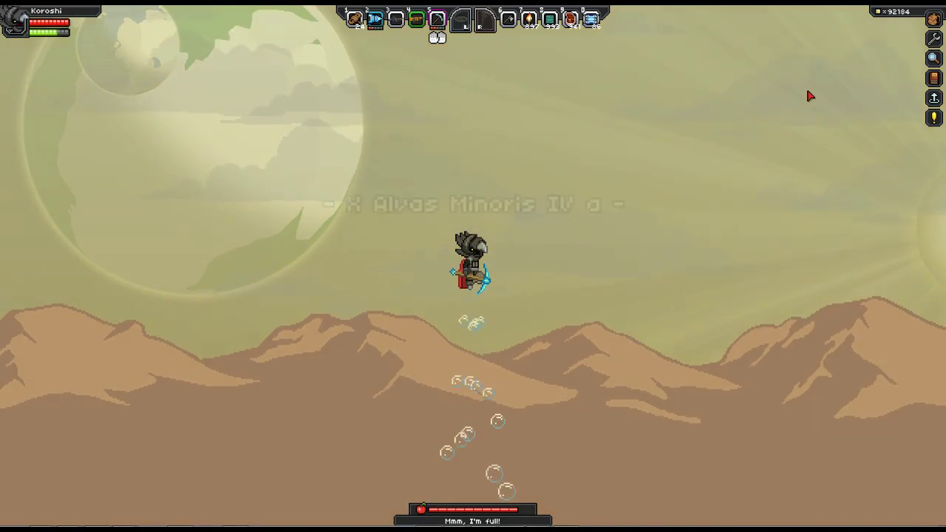
{"action": "key", "text": "d"}
{"action": "key", "text": "d"}
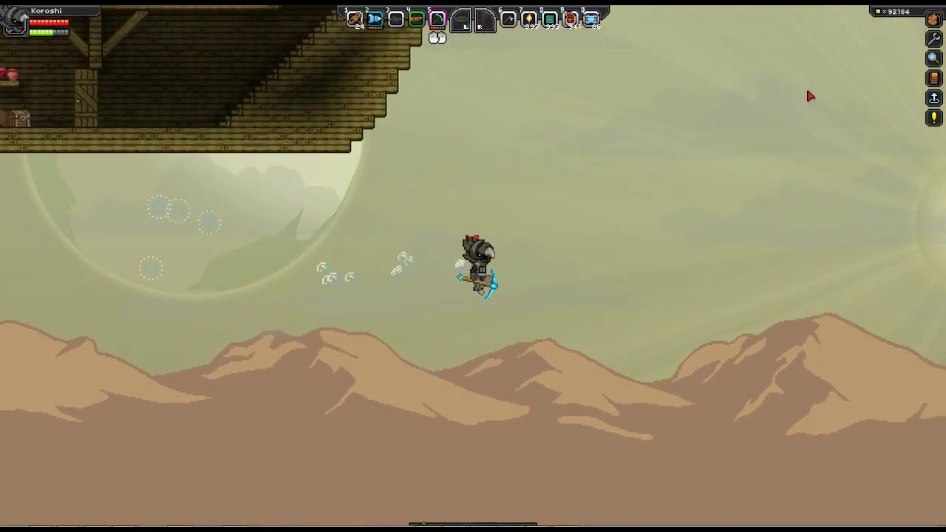
{"action": "key", "text": "space"}
{"action": "key", "text": "space"}
{"action": "key", "text": "space"}
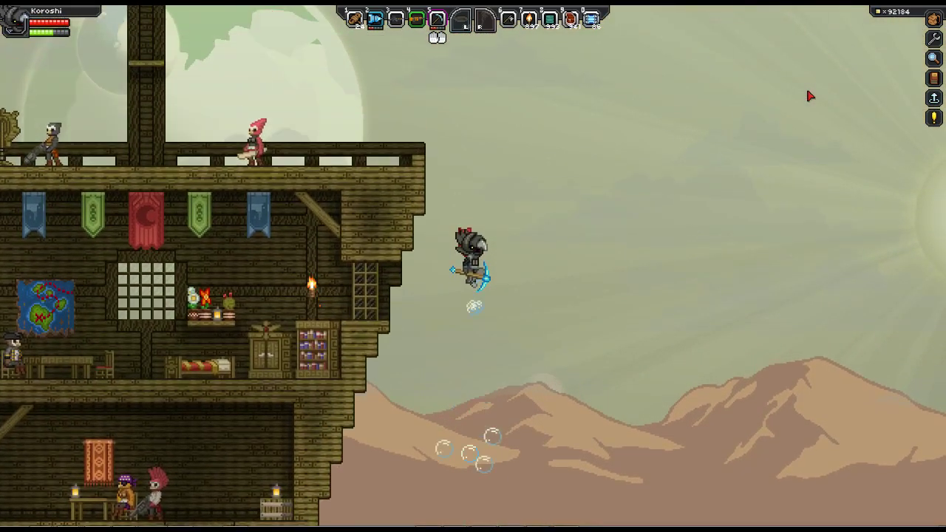
{"action": "key", "text": "space"}
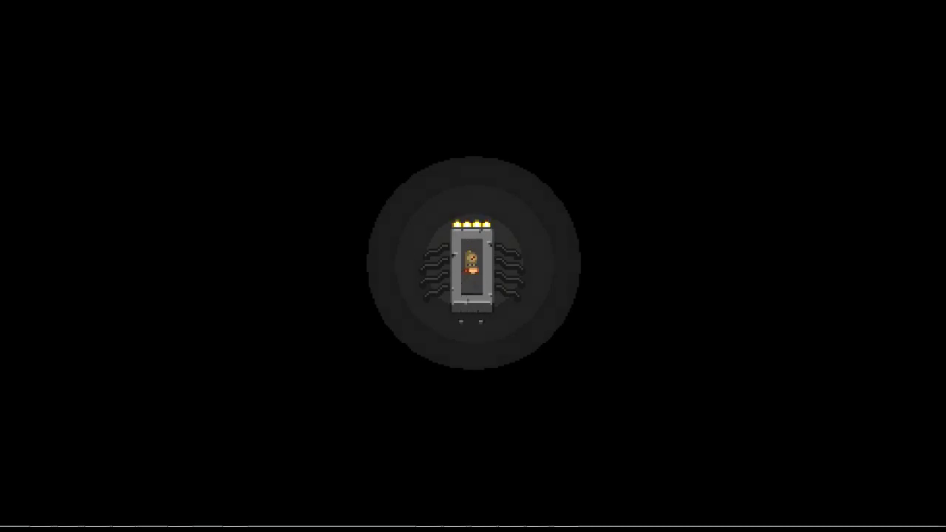
{"action": "key", "text": "d"}
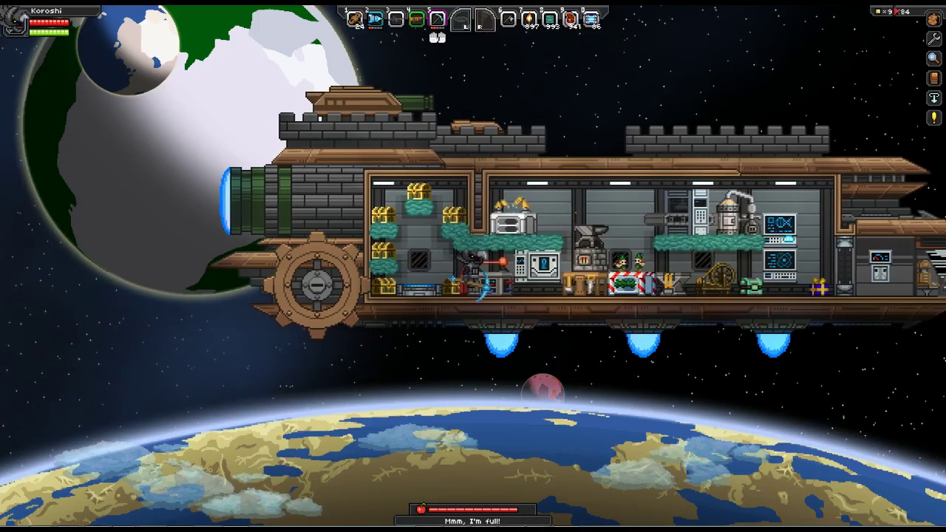